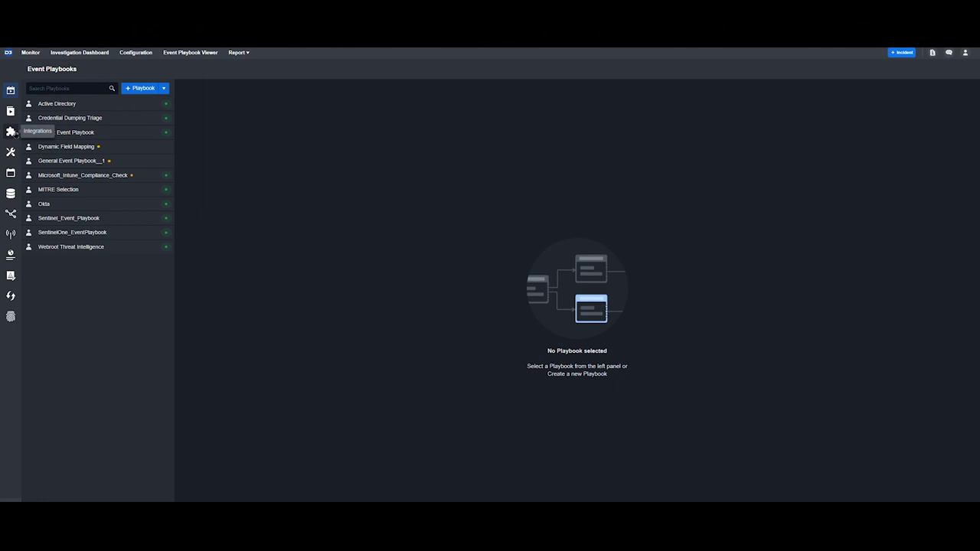
Step: Search the integrations for 'alienvault' and open AlienVault OTX with its connection and commands
{"action": "left_click", "coordinate": [11, 132]}
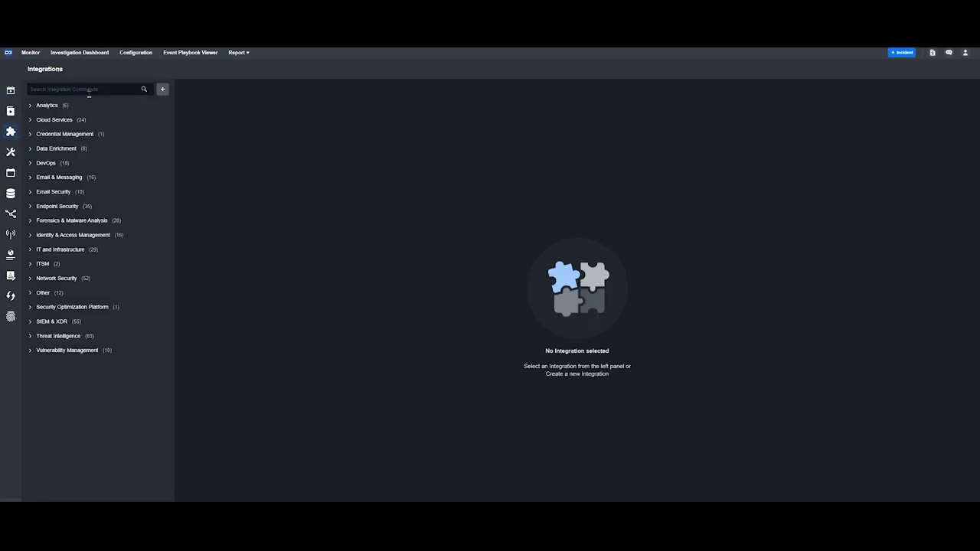
{"action": "type", "text": "alienvault"}
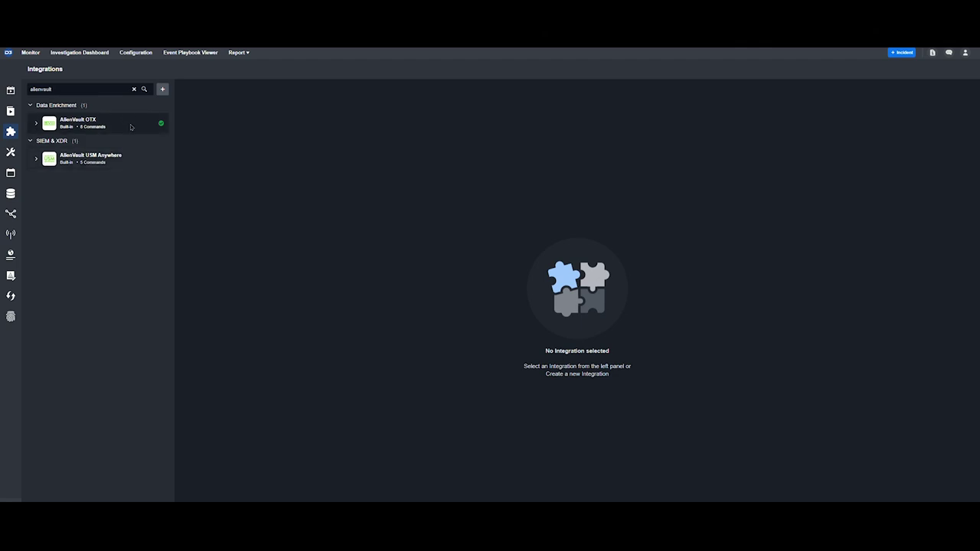
{"action": "left_click", "coordinate": [131, 124]}
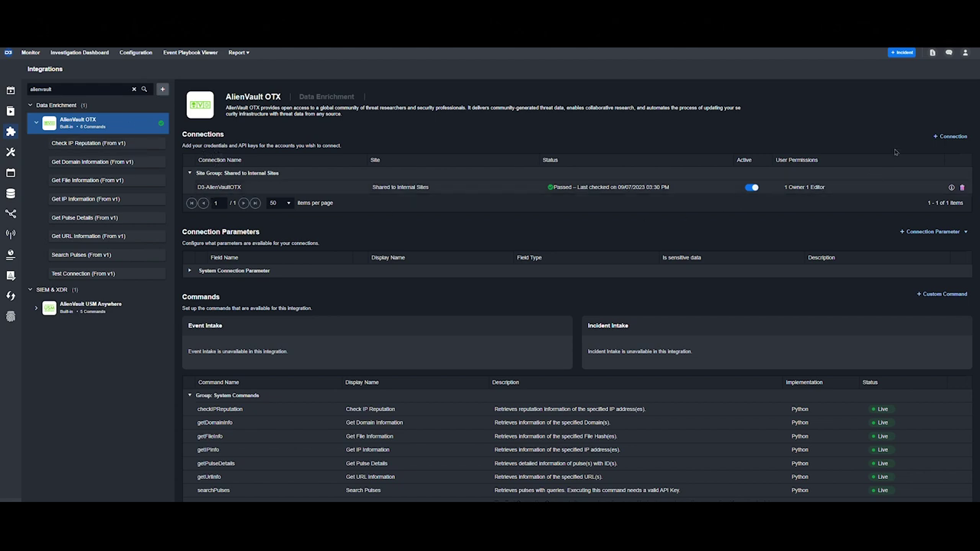
{"action": "left_click", "coordinate": [957, 140]}
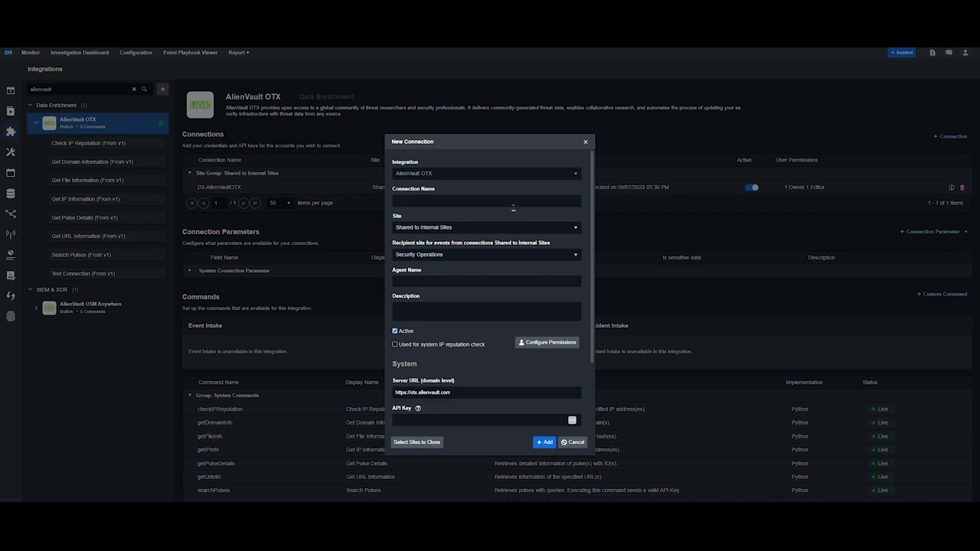
{"action": "scroll", "coordinate": [500, 231], "scroll_direction": "down", "scroll_amount": 3}
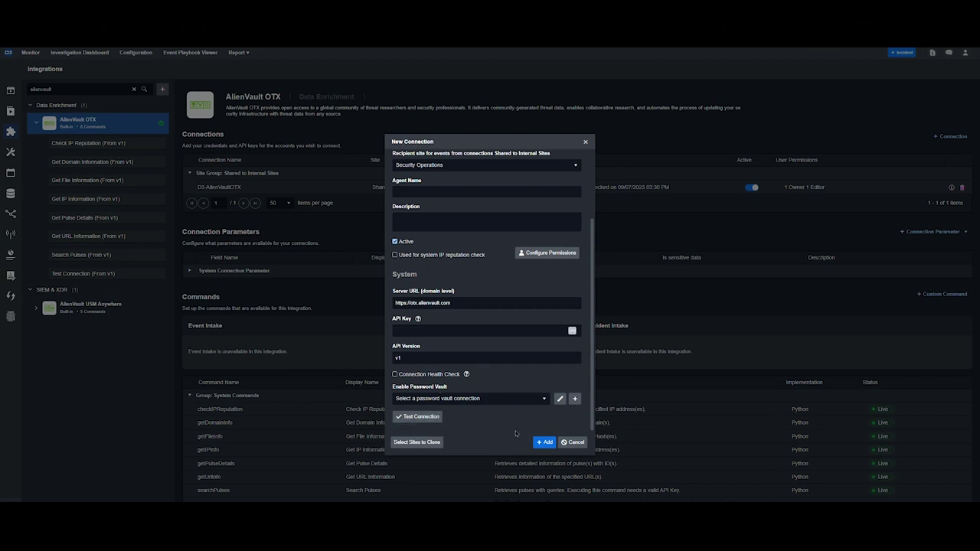
{"action": "left_click", "coordinate": [573, 443]}
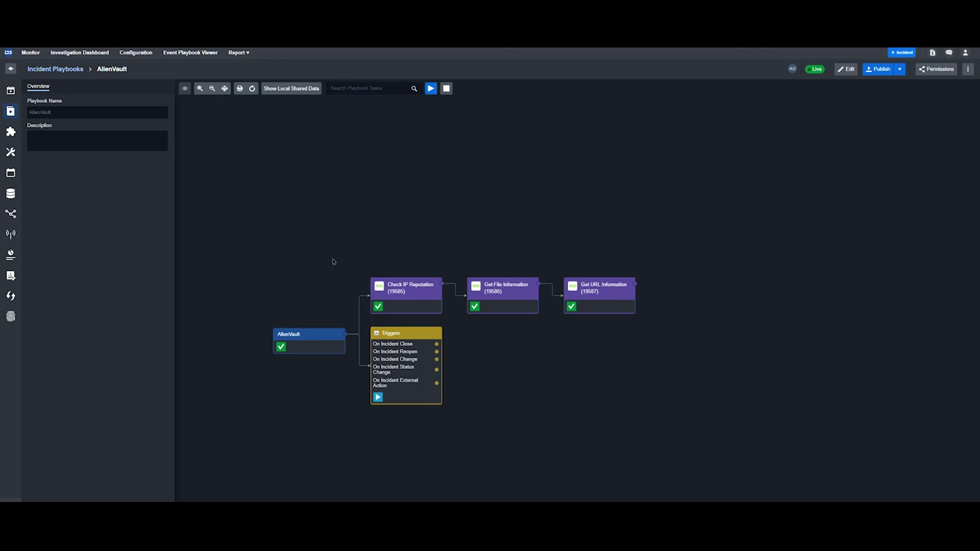
Step: Show the Get File Information task's Raw Data JSON and scroll through pulse details, malware families and attack IDs
{"action": "left_click", "coordinate": [477, 311]}
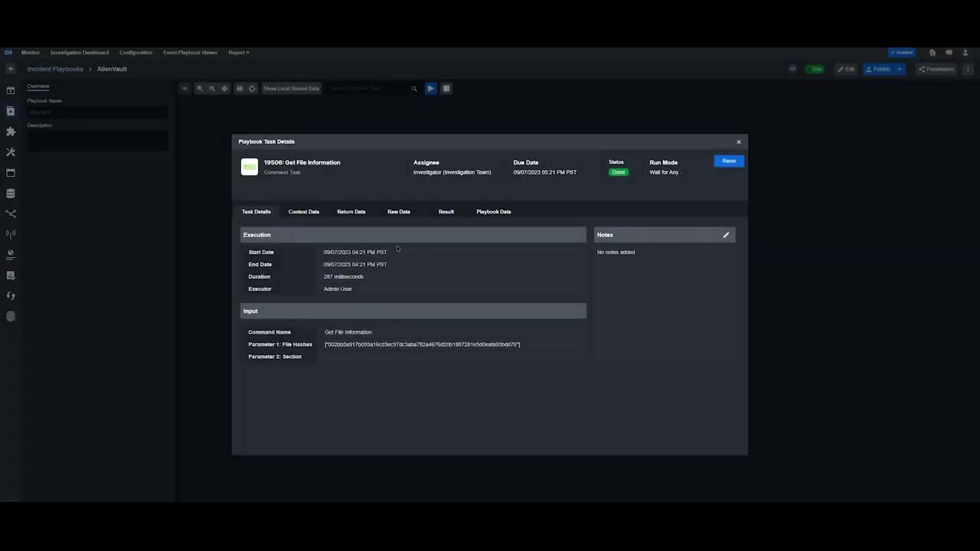
{"action": "left_click", "coordinate": [399, 212]}
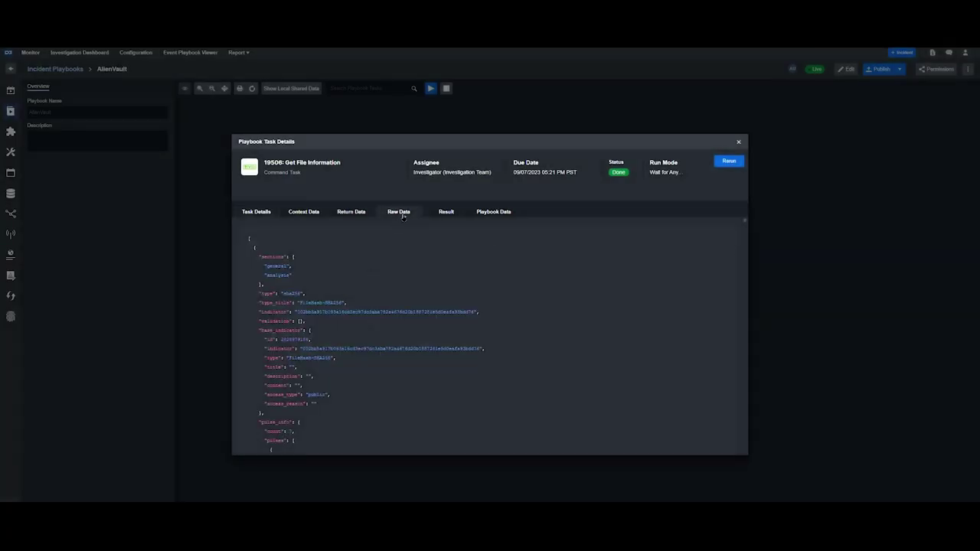
{"action": "scroll", "coordinate": [446, 322], "scroll_direction": "down", "scroll_amount": 5}
{"action": "scroll", "coordinate": [446, 320], "scroll_direction": "down", "scroll_amount": 5}
{"action": "scroll", "coordinate": [445, 320], "scroll_direction": "down", "scroll_amount": 5}
{"action": "scroll", "coordinate": [444, 320], "scroll_direction": "down", "scroll_amount": 5}
{"action": "scroll", "coordinate": [444, 320], "scroll_direction": "down", "scroll_amount": 5}
{"action": "scroll", "coordinate": [445, 320], "scroll_direction": "down", "scroll_amount": 5}
{"action": "scroll", "coordinate": [444, 320], "scroll_direction": "down", "scroll_amount": 5}
{"action": "scroll", "coordinate": [445, 320], "scroll_direction": "down", "scroll_amount": 2}
{"action": "scroll", "coordinate": [444, 320], "scroll_direction": "down", "scroll_amount": 3}
{"action": "scroll", "coordinate": [464, 312], "scroll_direction": "down", "scroll_amount": 3}
{"action": "scroll", "coordinate": [465, 311], "scroll_direction": "down", "scroll_amount": 2}
{"action": "scroll", "coordinate": [465, 312], "scroll_direction": "down", "scroll_amount": 3}
{"action": "scroll", "coordinate": [465, 313], "scroll_direction": "down", "scroll_amount": 3}
{"action": "scroll", "coordinate": [465, 314], "scroll_direction": "down", "scroll_amount": 3}
{"action": "scroll", "coordinate": [466, 315], "scroll_direction": "down", "scroll_amount": 3}
{"action": "scroll", "coordinate": [465, 317], "scroll_direction": "down", "scroll_amount": 2}
{"action": "scroll", "coordinate": [466, 316], "scroll_direction": "down", "scroll_amount": 2}
{"action": "scroll", "coordinate": [465, 316], "scroll_direction": "down", "scroll_amount": 2}
{"action": "scroll", "coordinate": [464, 315], "scroll_direction": "down", "scroll_amount": 2}
{"action": "scroll", "coordinate": [462, 314], "scroll_direction": "down", "scroll_amount": 2}
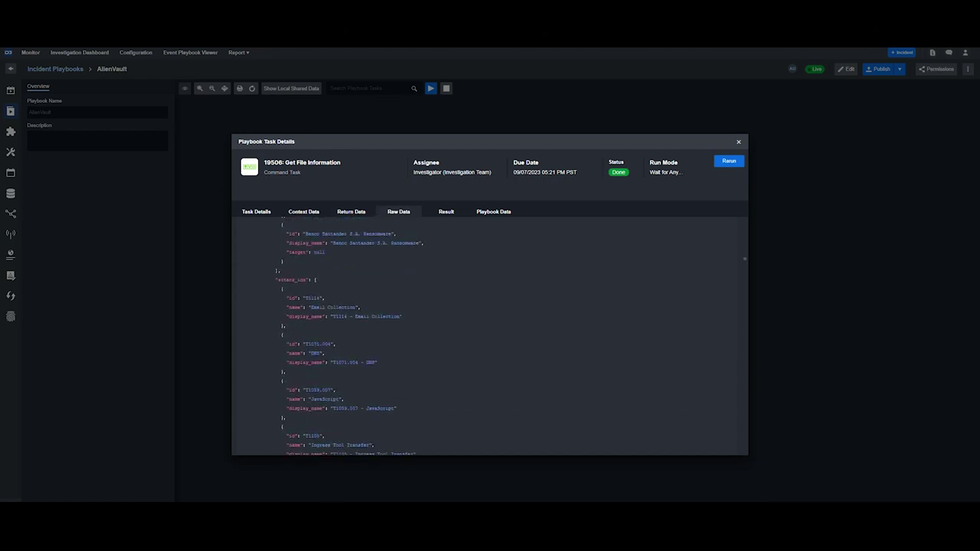